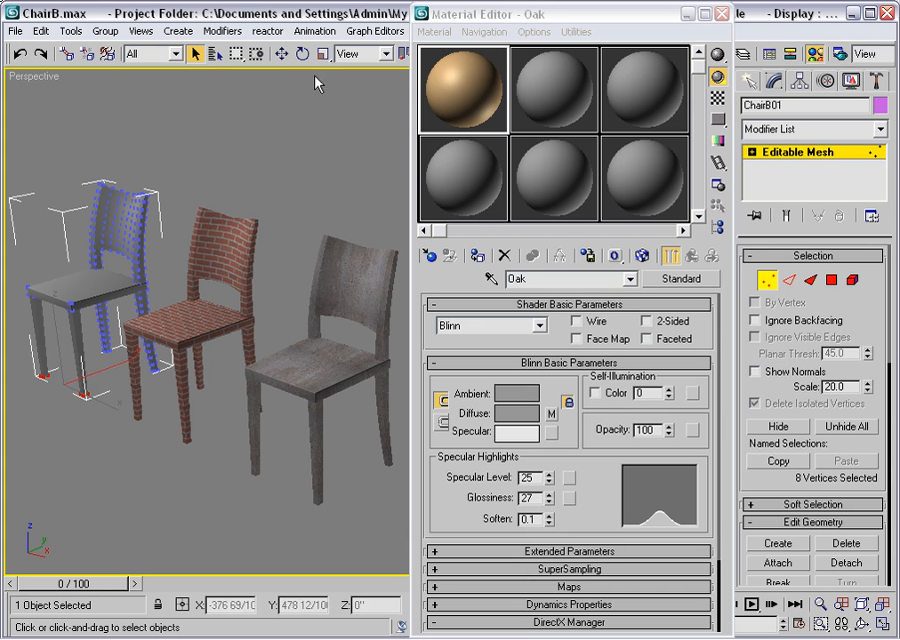
Spread the chair legs' bottom ends by scaling the eight selected vertices outward along X, and leave vertex editing
click(325, 53)
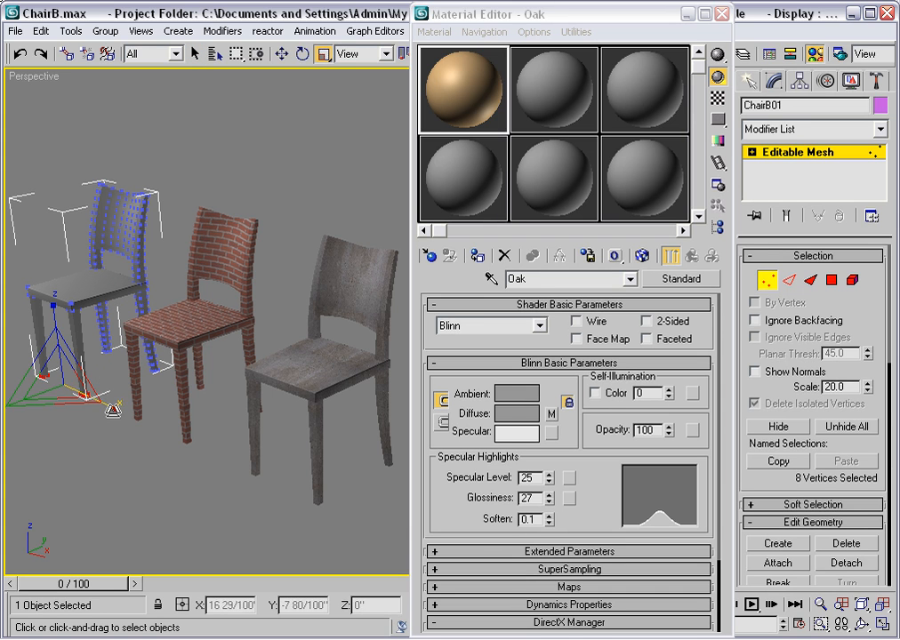
drag(95, 406, 120, 418)
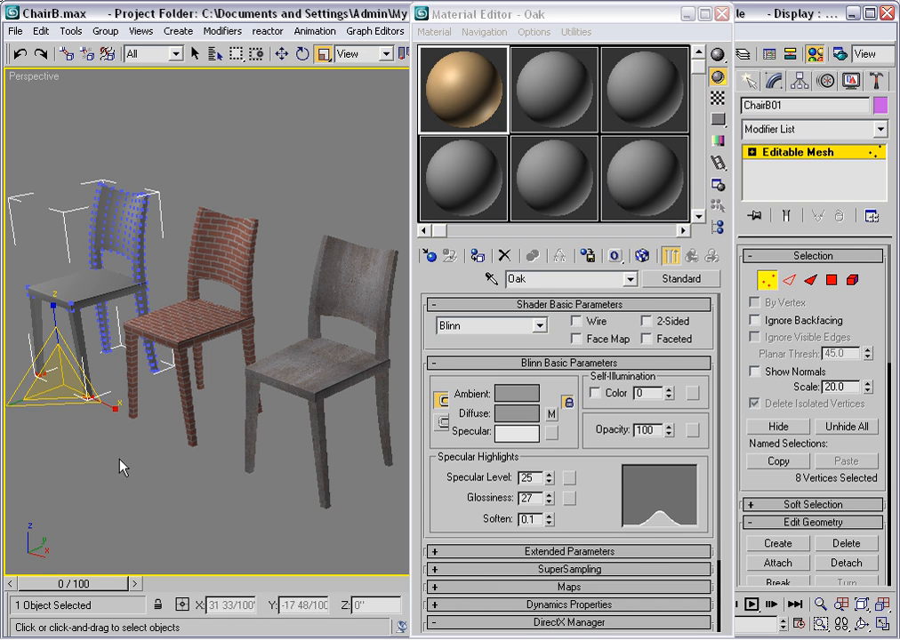
click(88, 416)
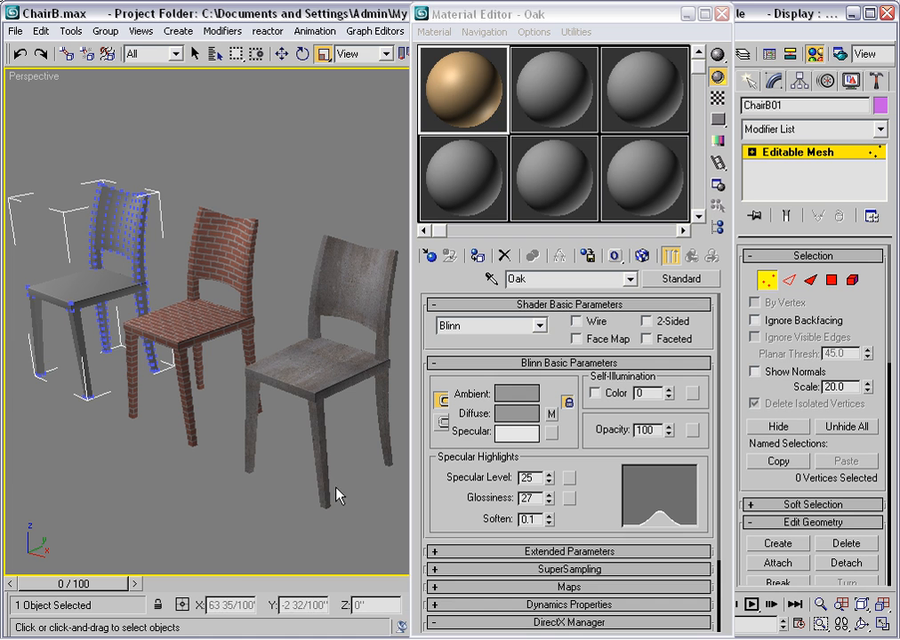
click(778, 156)
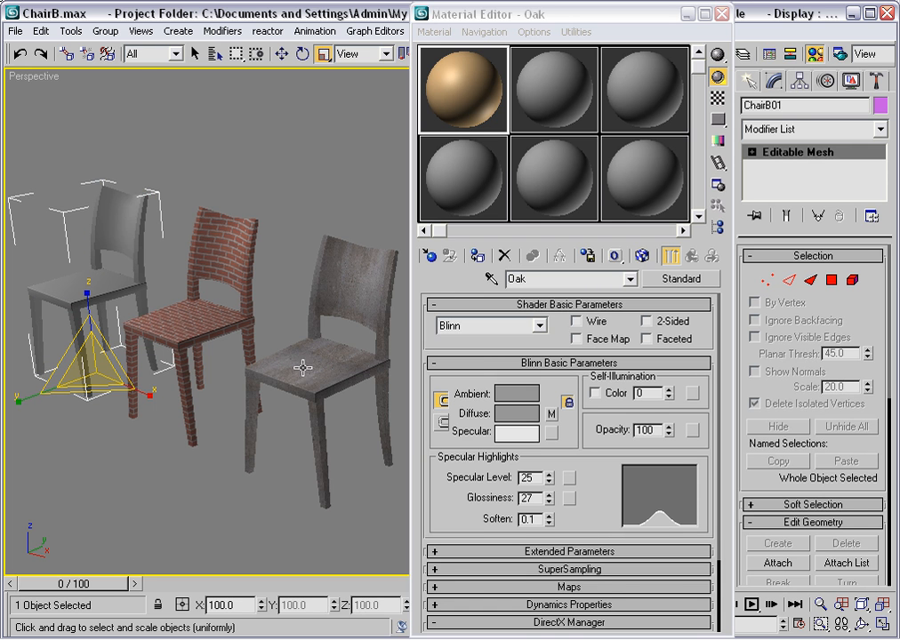
Load the scene's Bricks_Bricks_1 material into the second sample slot as a copy
click(429, 258)
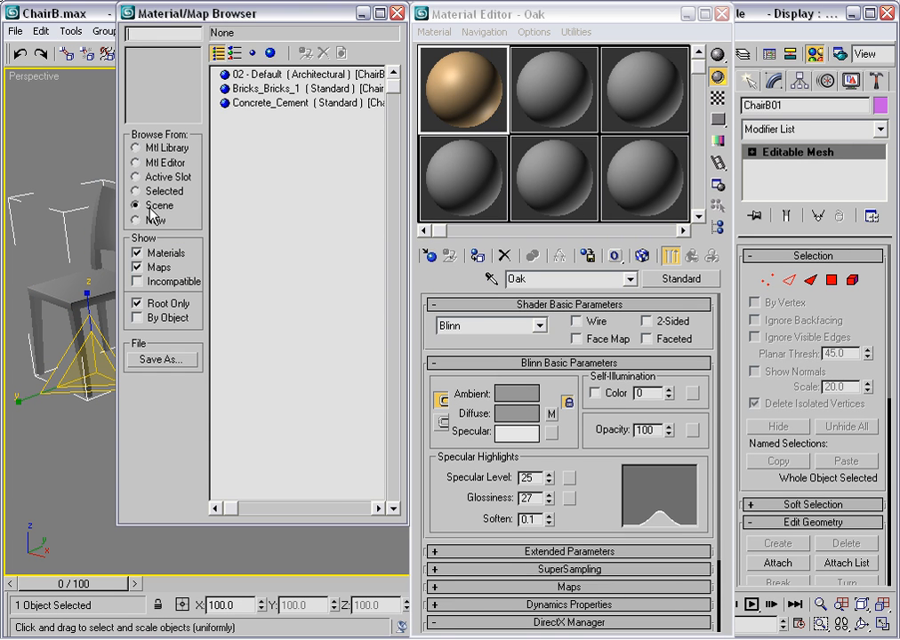
click(241, 89)
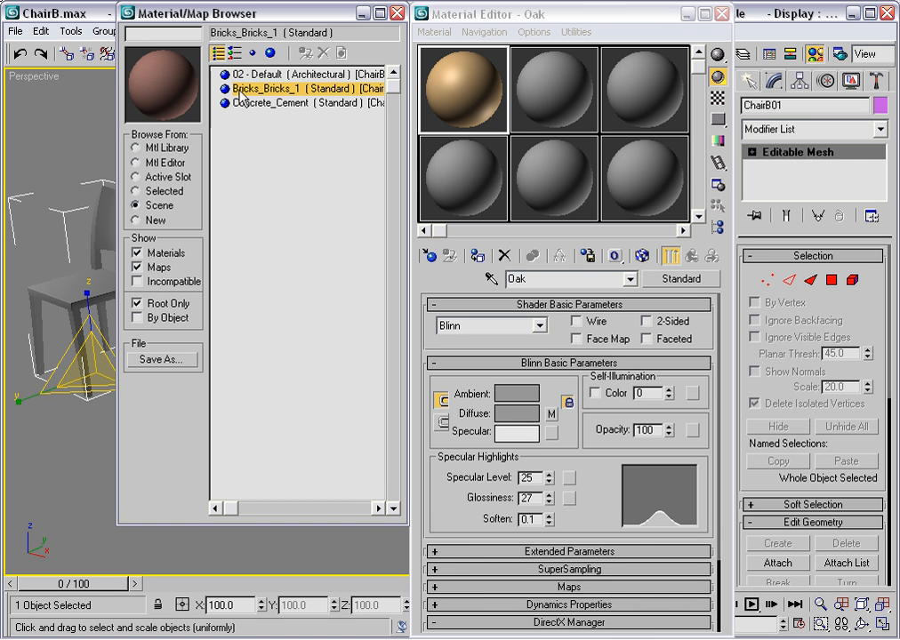
drag(238, 91, 548, 85)
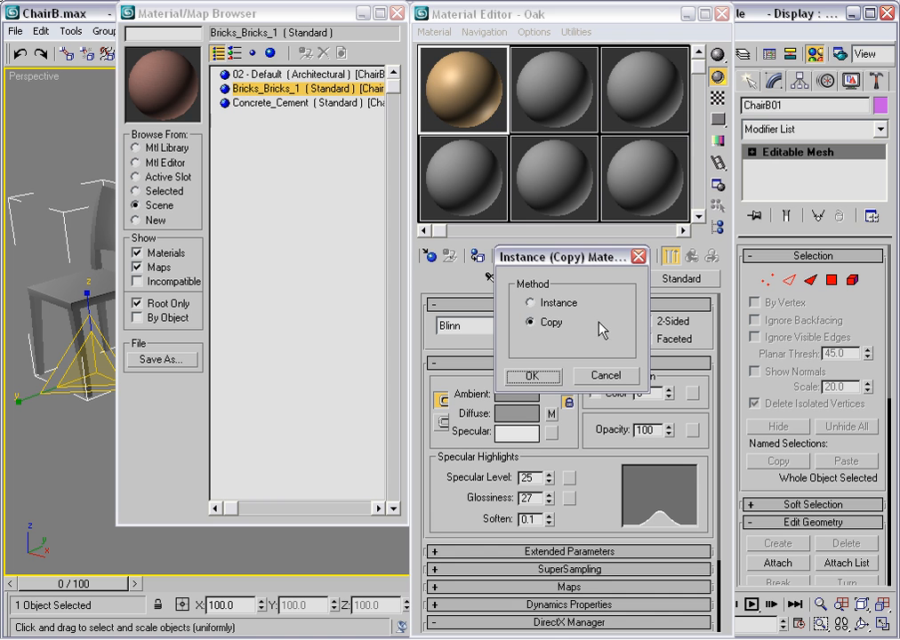
click(530, 377)
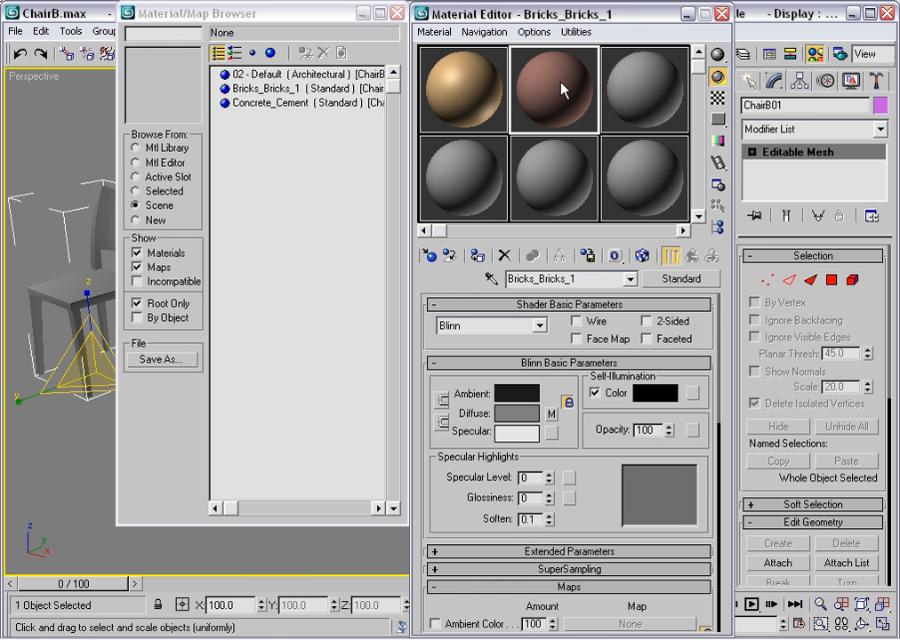
click(400, 13)
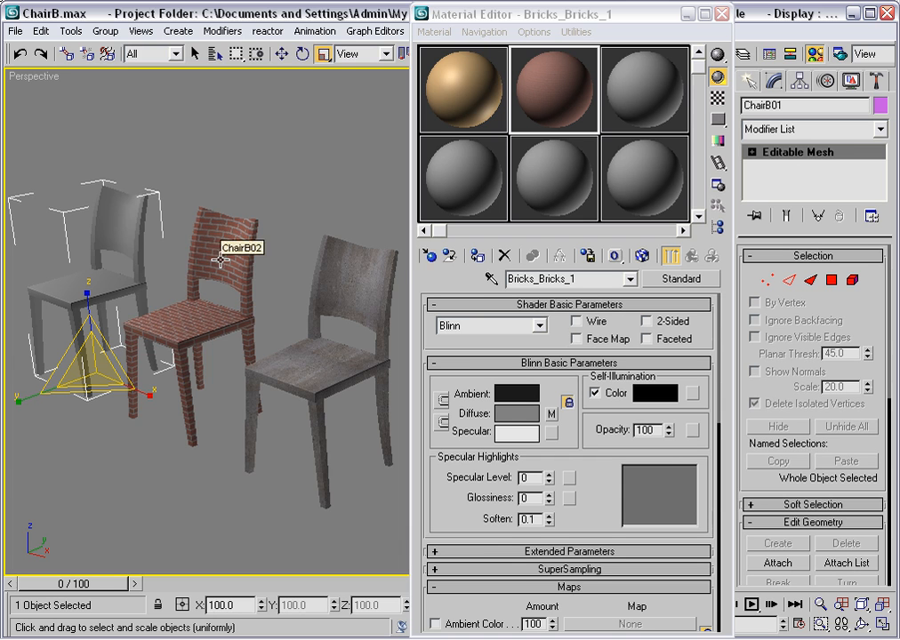
Load the scene's Bricks_Bricks_1 material into the second sample slot again as an instance
click(429, 255)
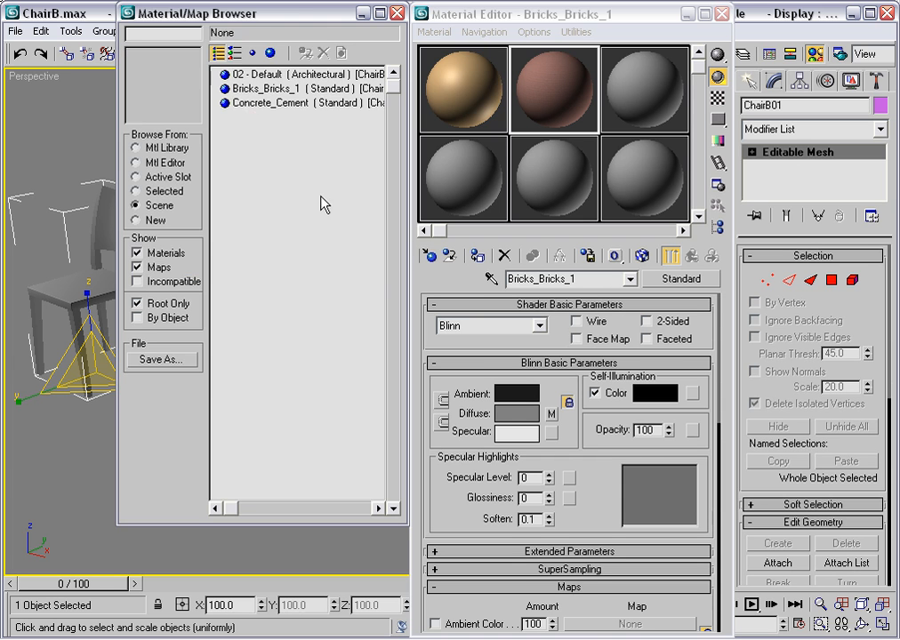
click(235, 76)
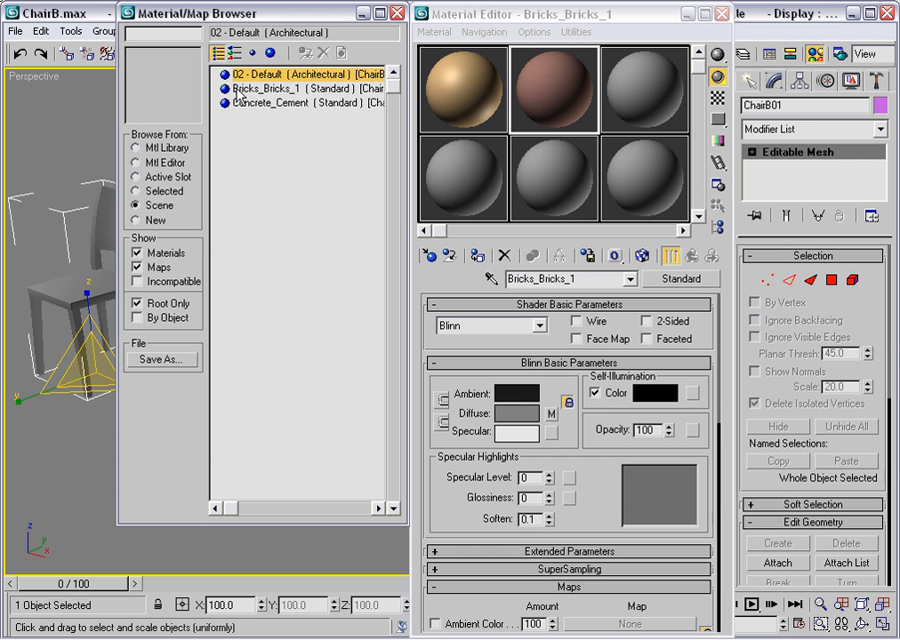
click(239, 89)
drag(239, 89, 539, 92)
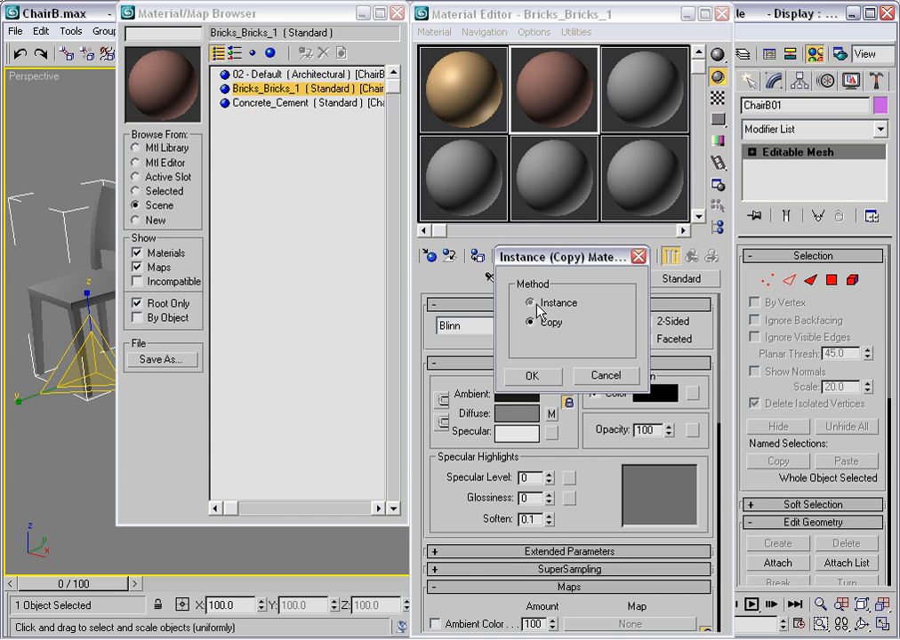
click(538, 306)
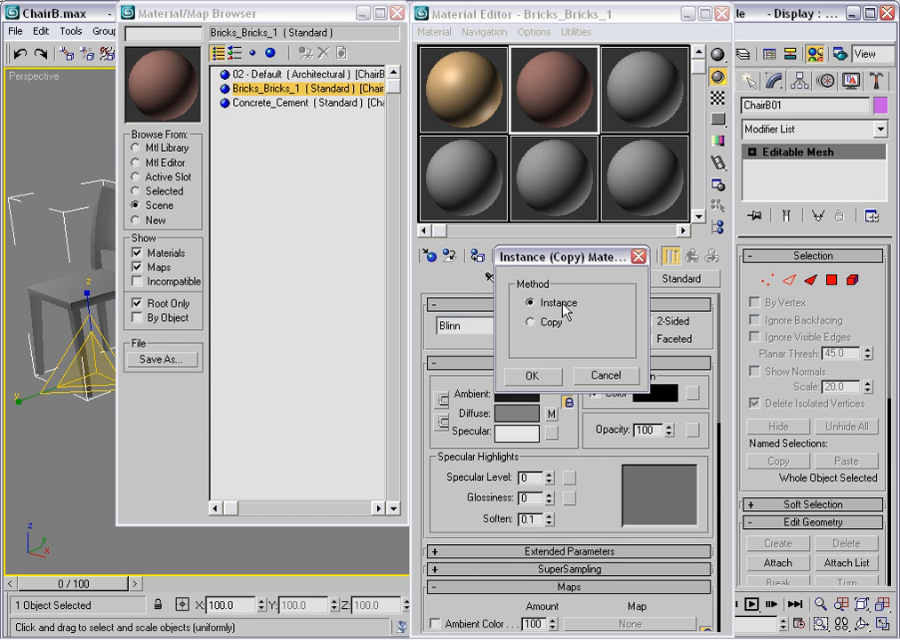
click(531, 376)
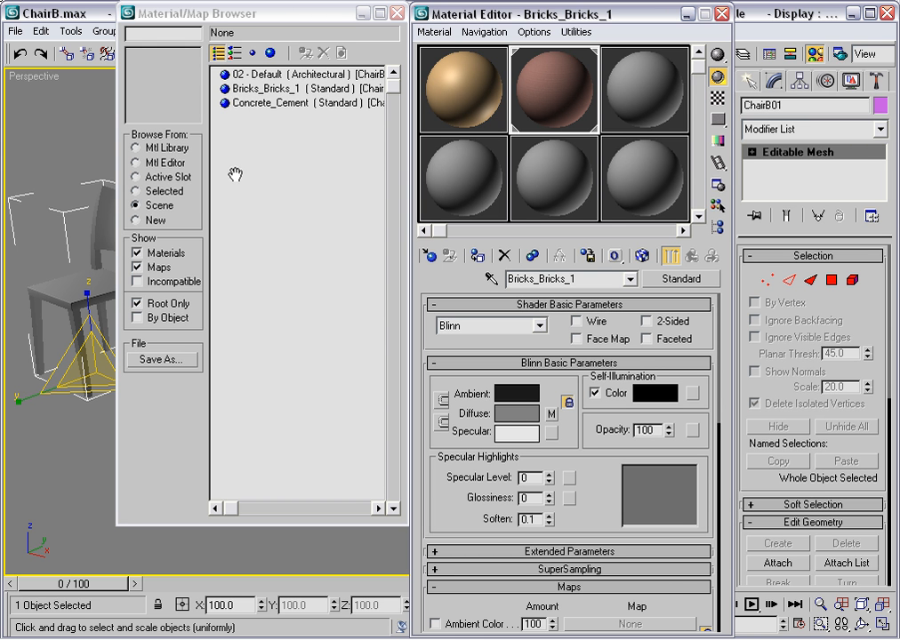
click(394, 13)
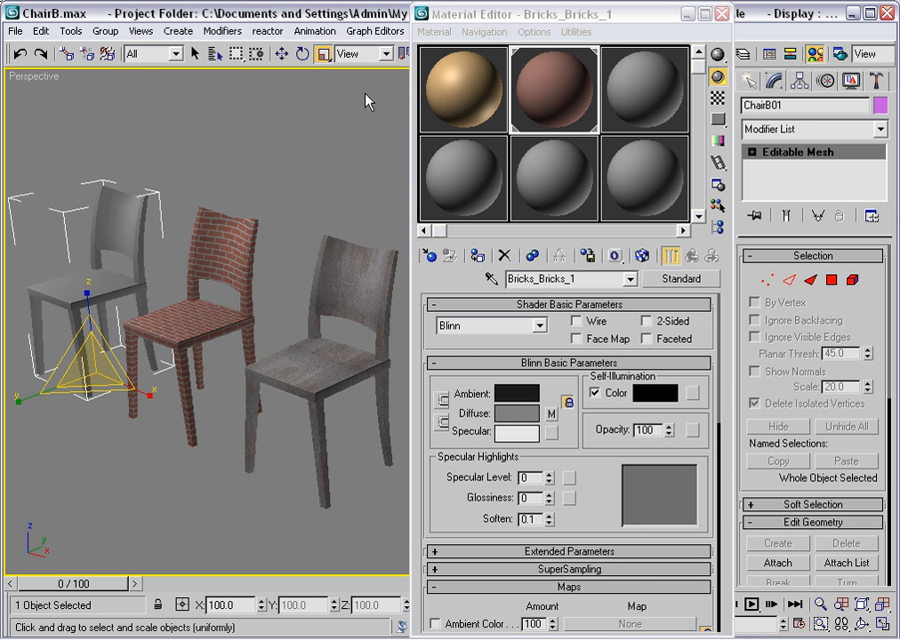
Assign the Oak material to the selected chair, ChairB01
click(453, 96)
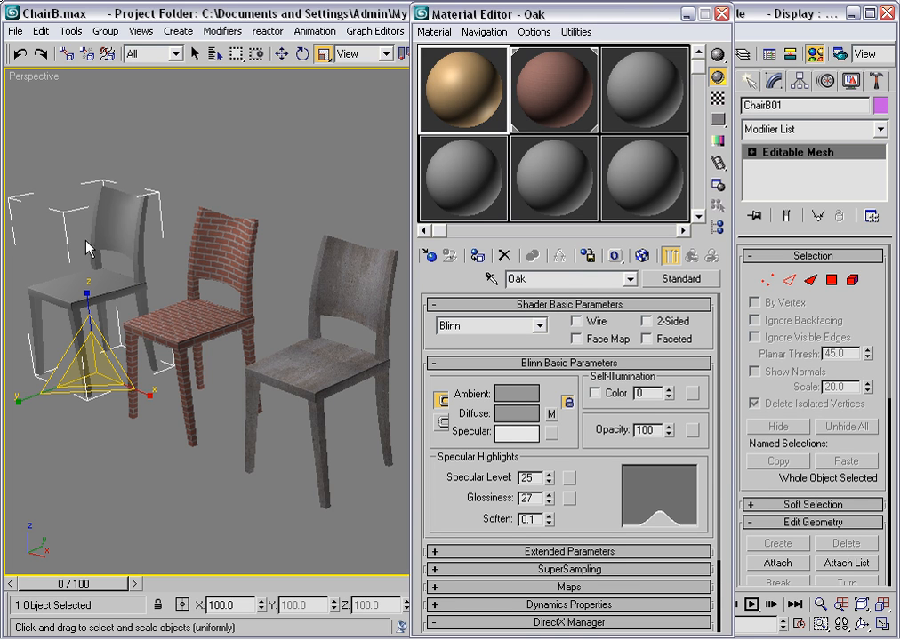
click(478, 258)
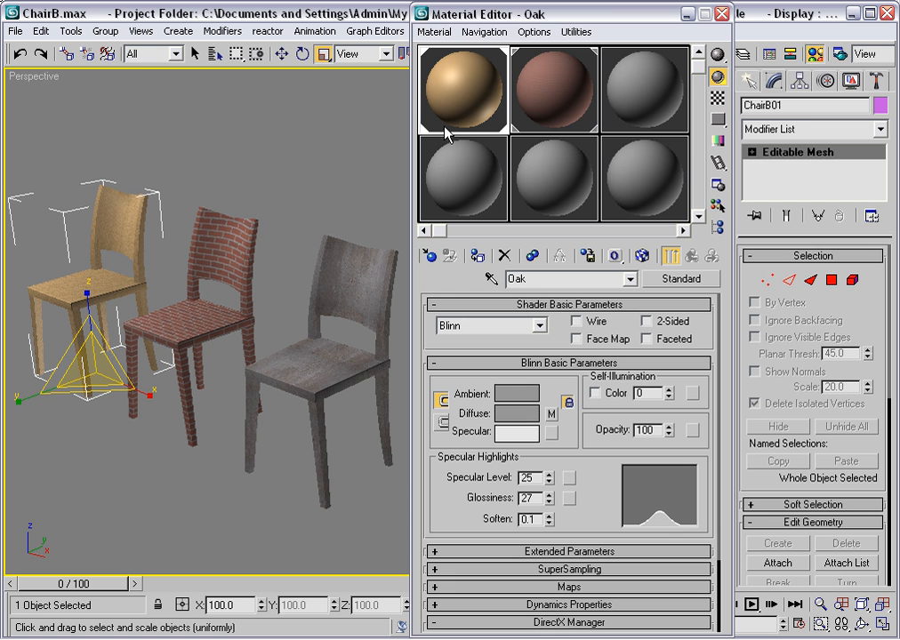
Enable Propagate Materials to Instances and assign Oak to the middle chair, ChairB02, so all chair instances receive it
click(536, 36)
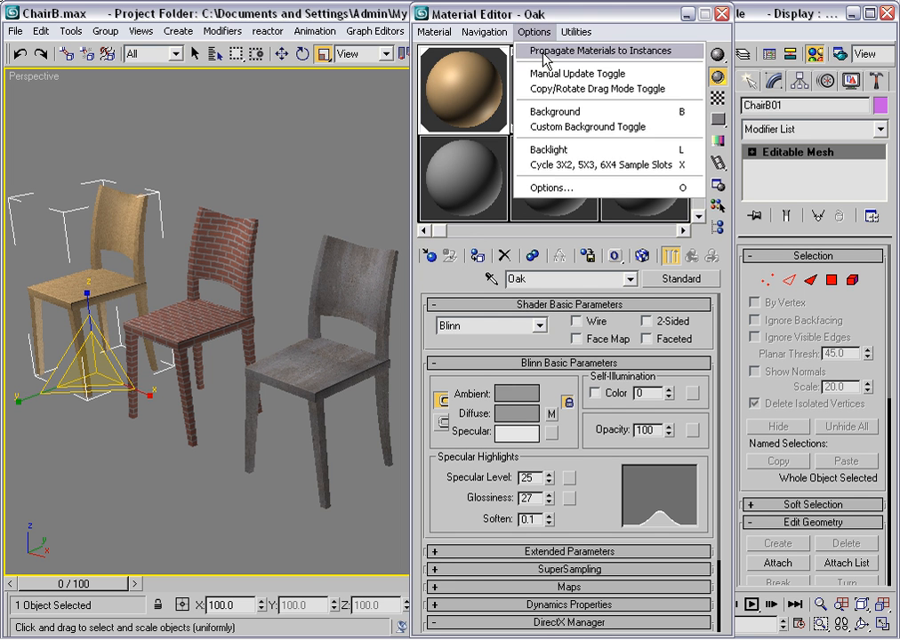
click(545, 58)
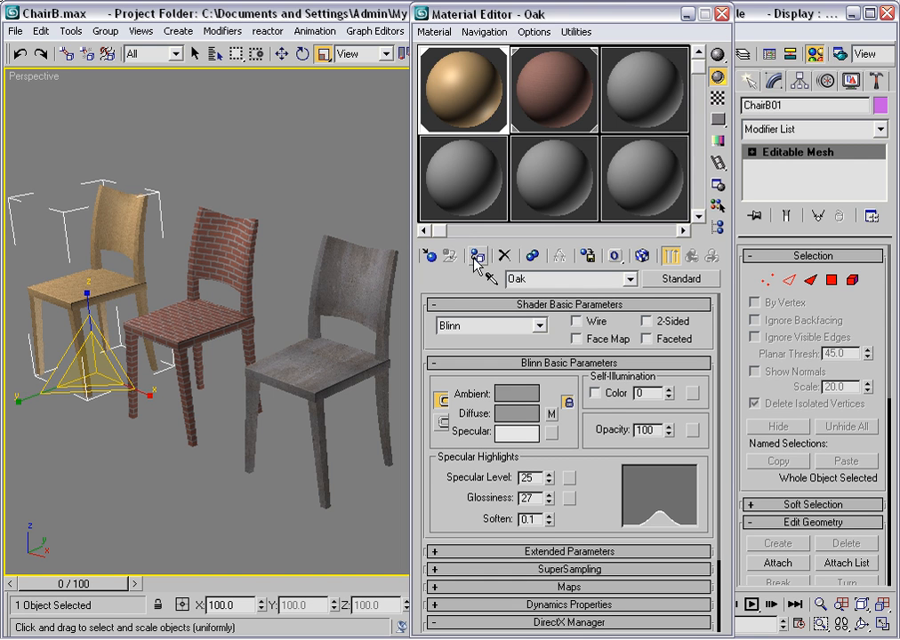
click(202, 249)
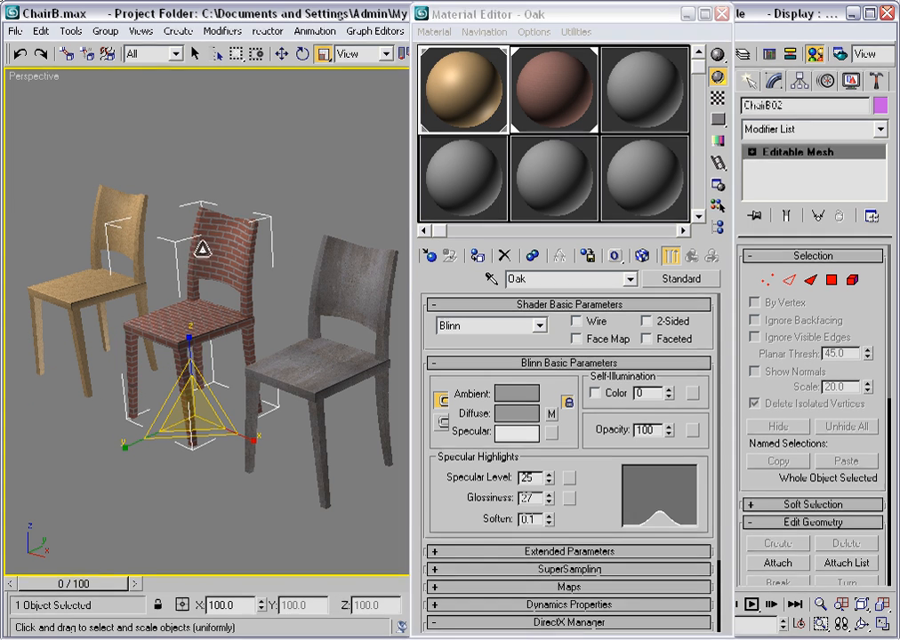
click(477, 258)
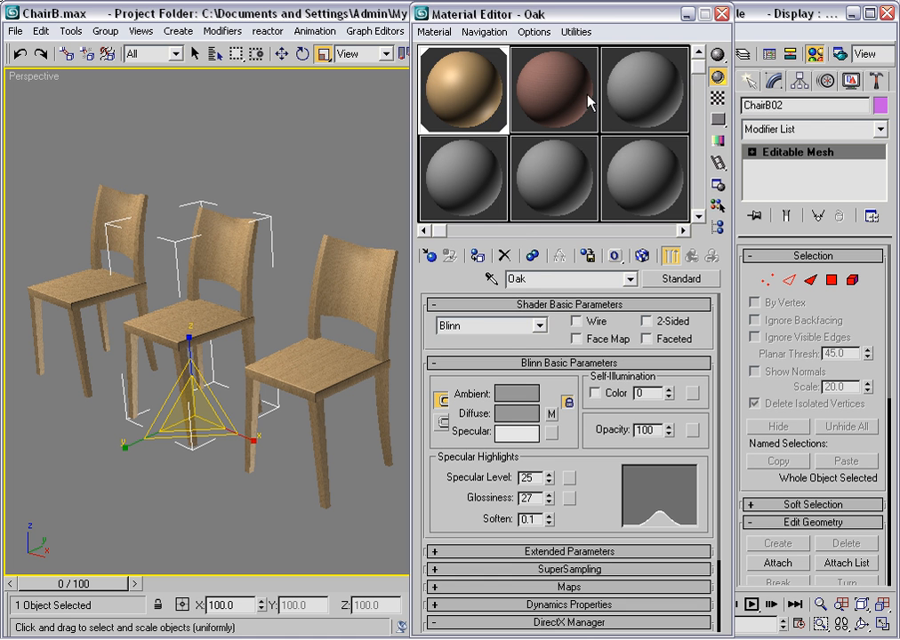
Replace the brick material in the second sample slot with a copy of the 03 - Default material
click(642, 95)
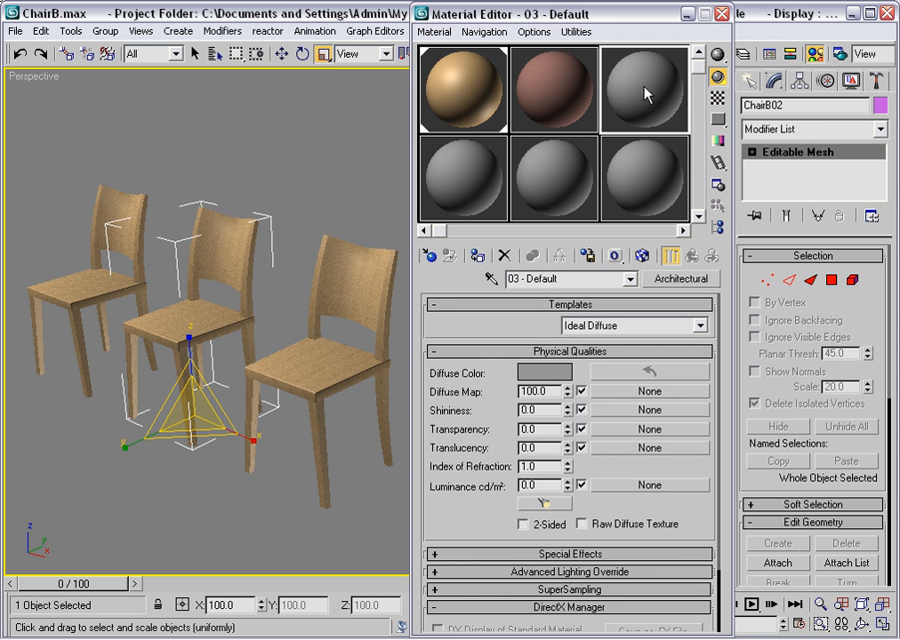
drag(647, 95, 560, 116)
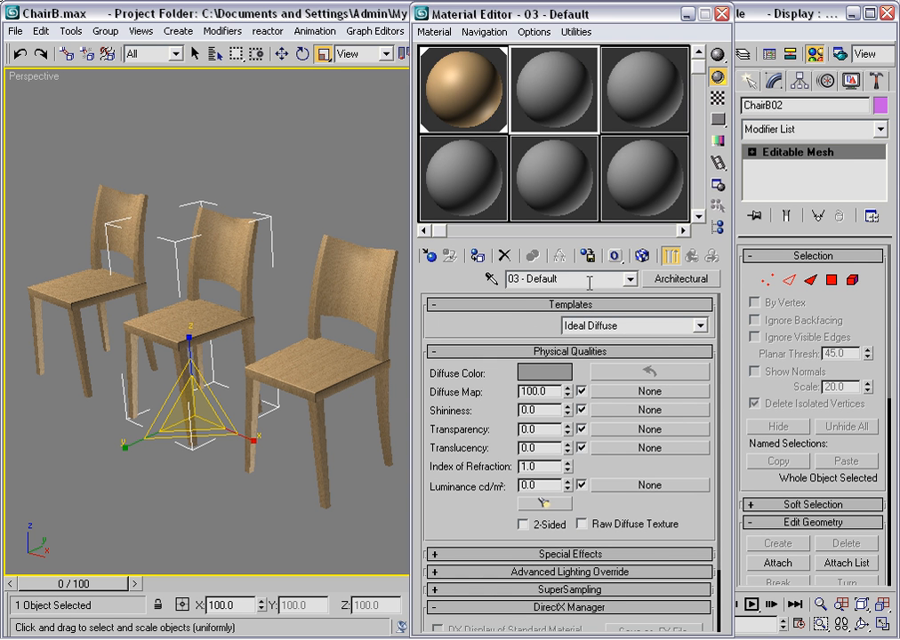
Switch the Oak sample's preview shape to a box and finally to the custom teapot object
click(465, 96)
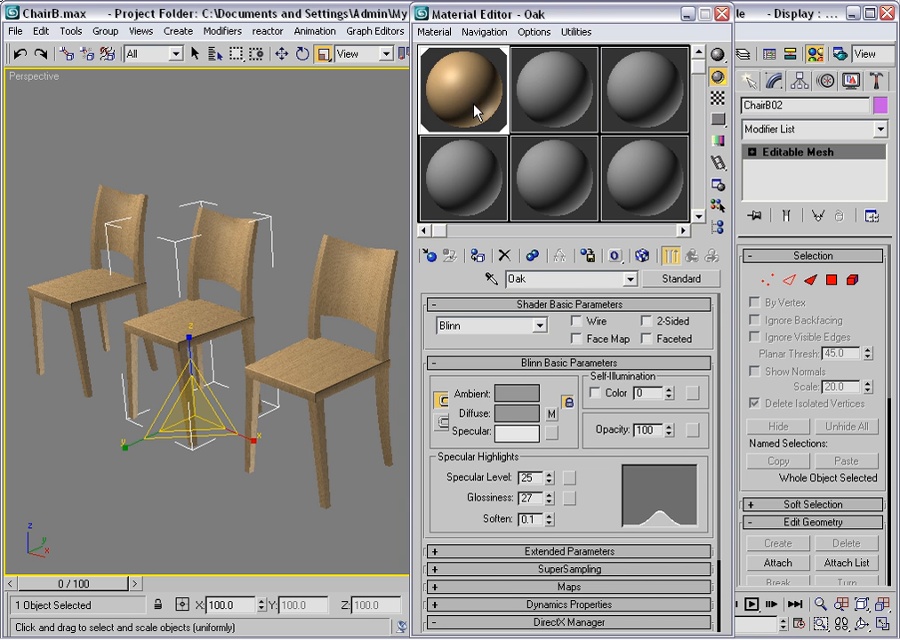
click(717, 55)
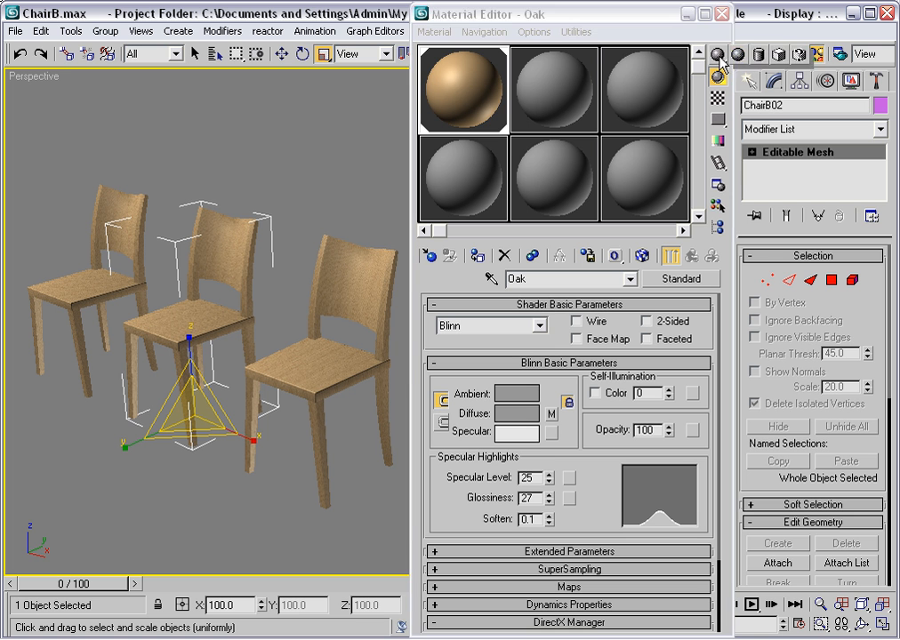
drag(723, 64, 776, 64)
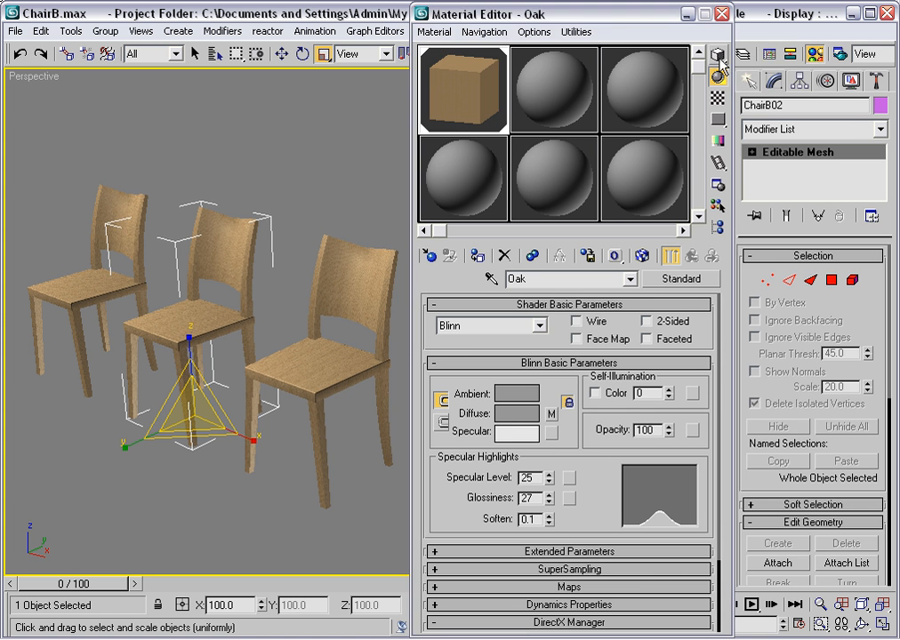
drag(718, 76, 800, 64)
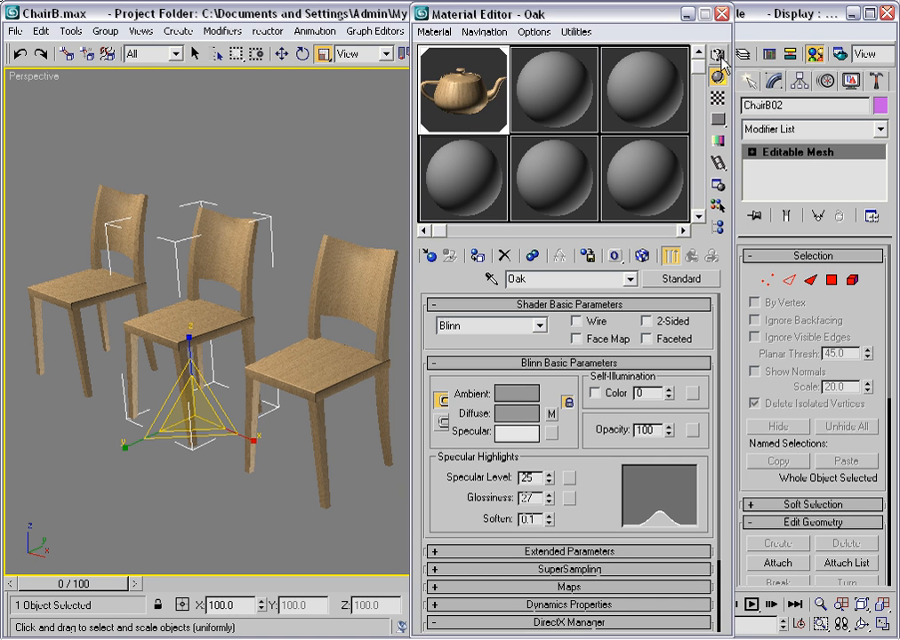
Examine the custom sample object's file setting in the Material Editor Options, leaving the settings as they are
click(534, 32)
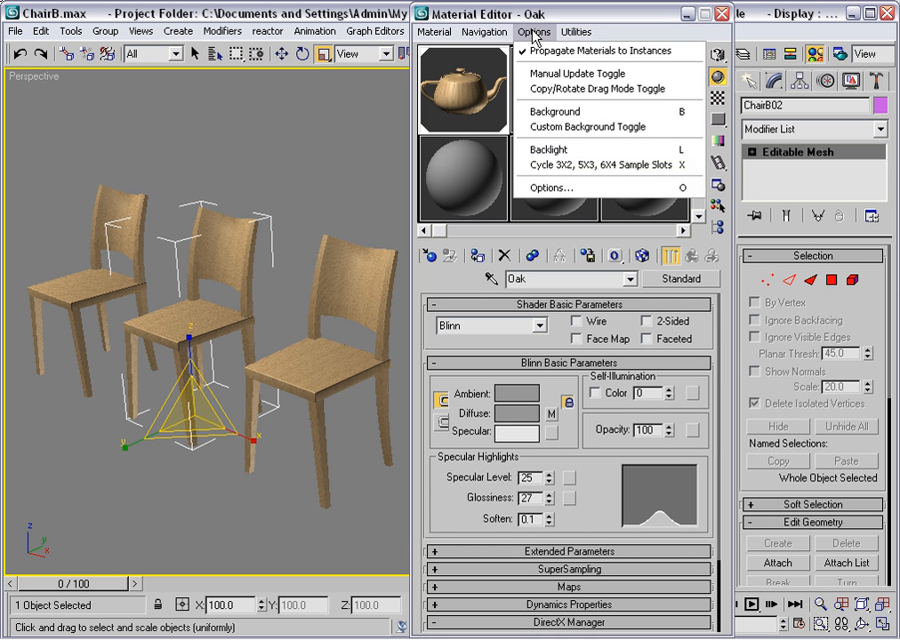
click(542, 187)
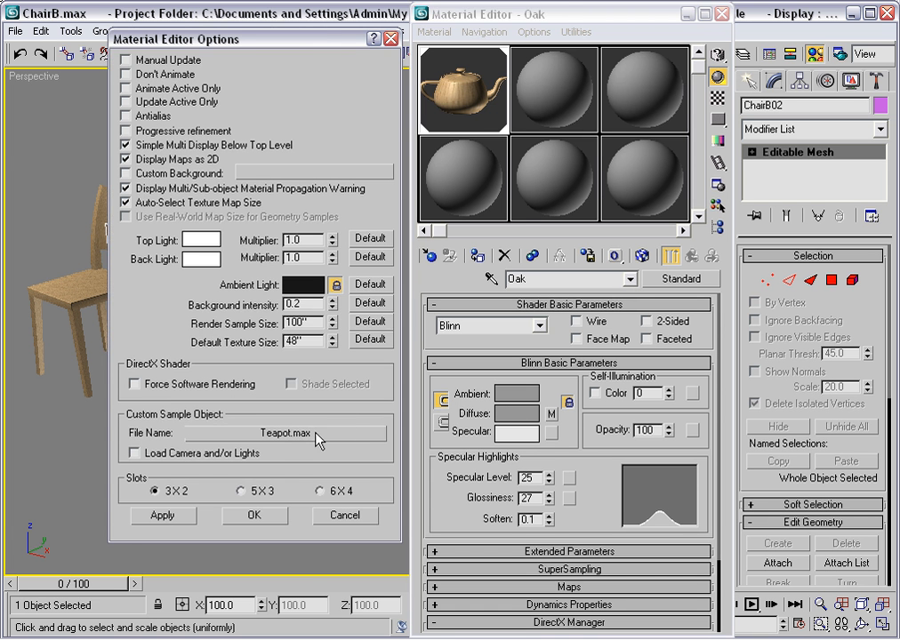
click(343, 516)
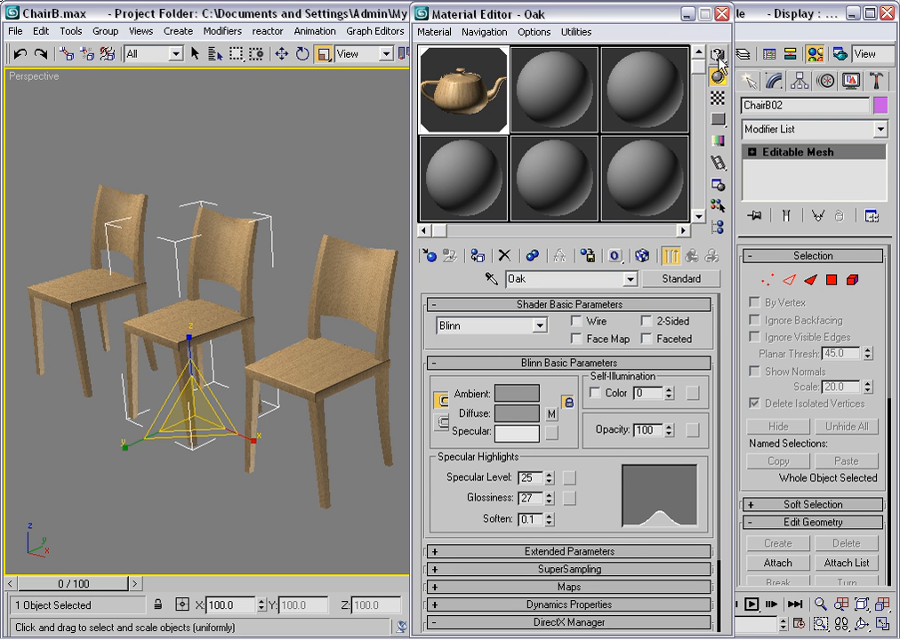
Magnify the Oak sample in its own window and rotate the teapot preview to show its top, using Drag/Rotate mode
double_click(456, 99)
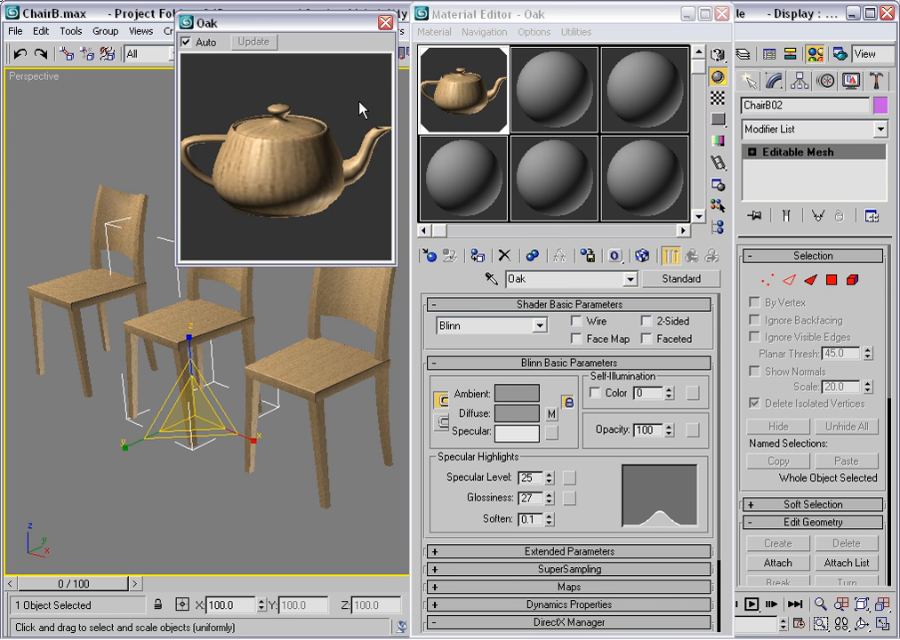
right_click(458, 87)
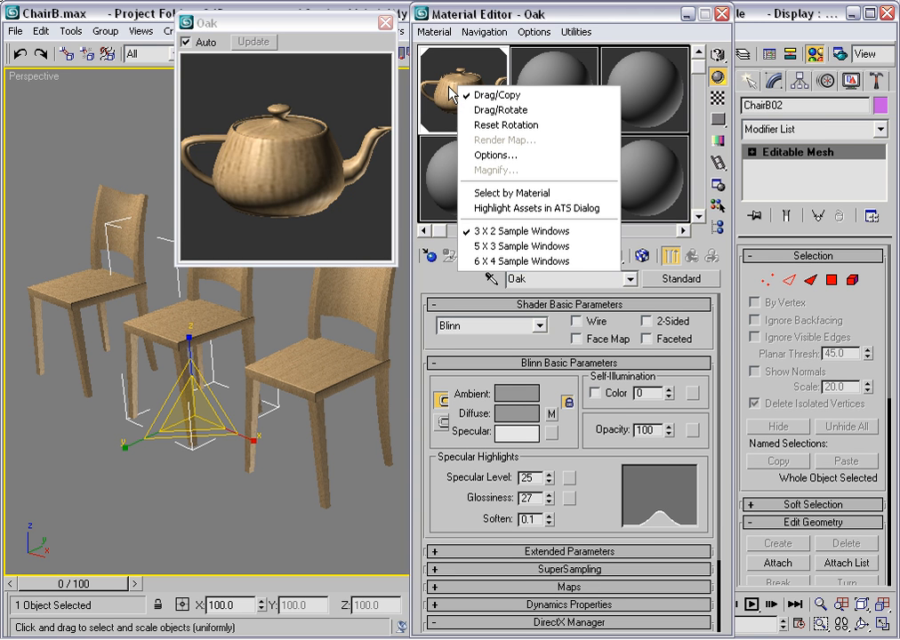
click(523, 110)
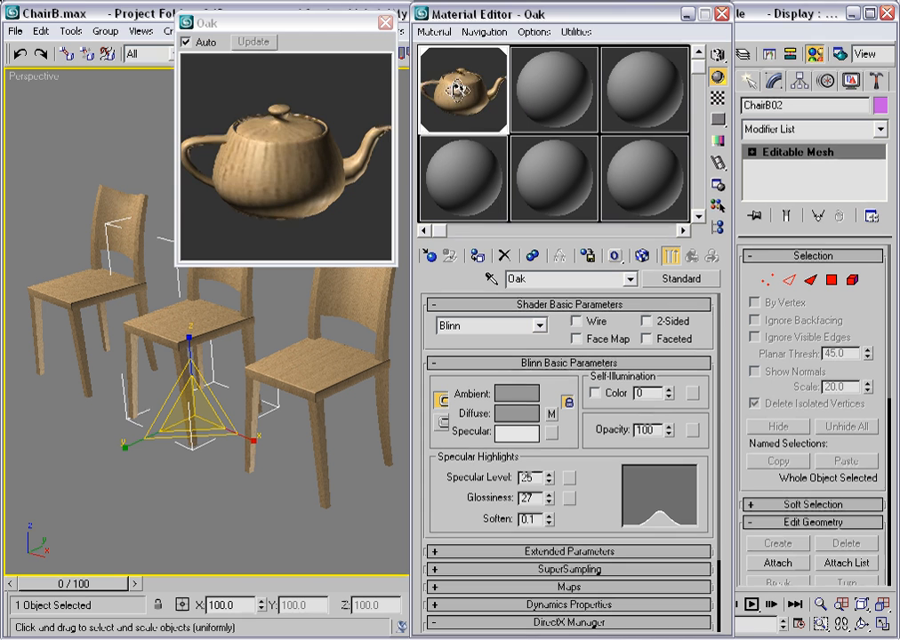
drag(458, 88, 476, 98)
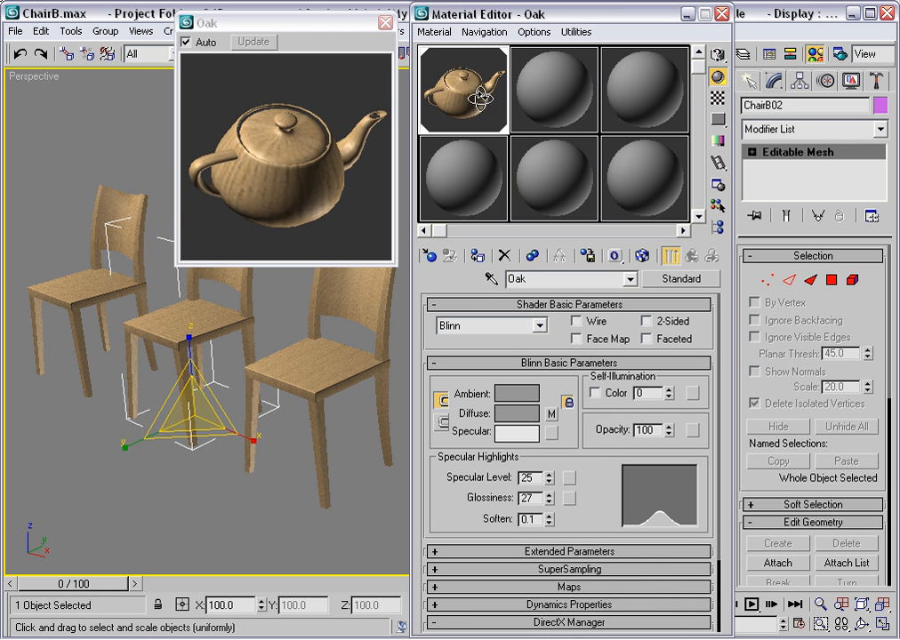
Show the multicoloured checkered background behind the Oak sample and hide it again
click(719, 83)
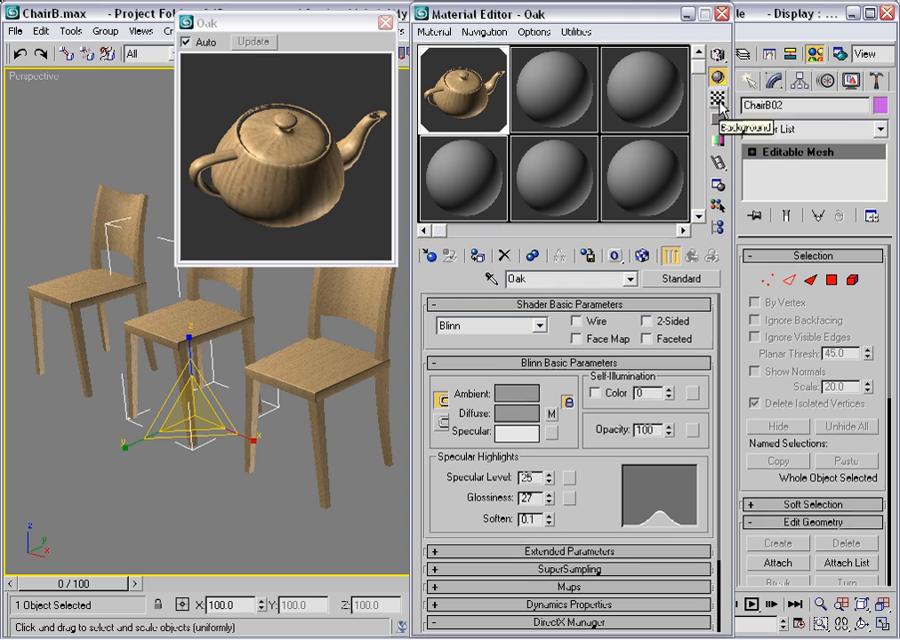
click(719, 99)
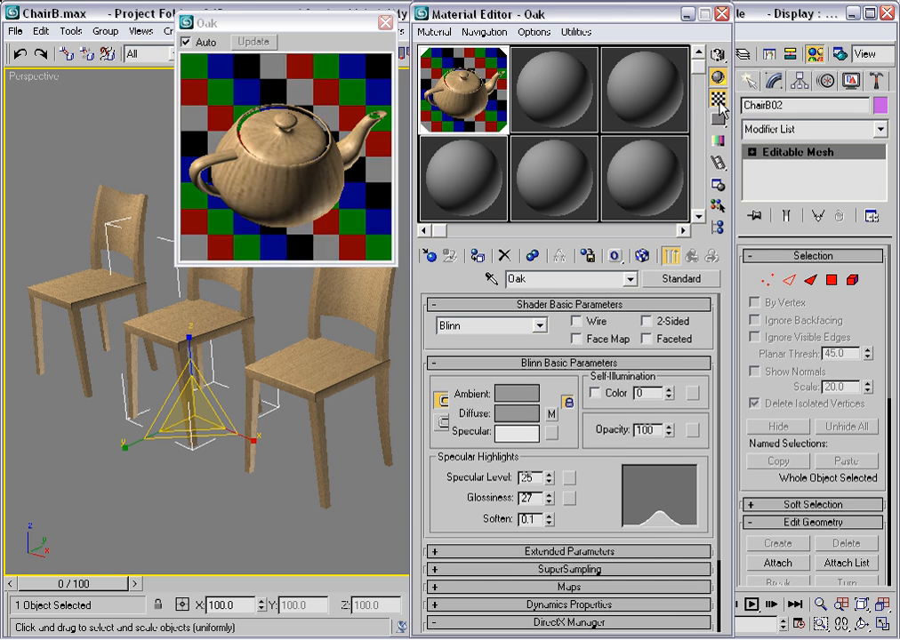
click(720, 103)
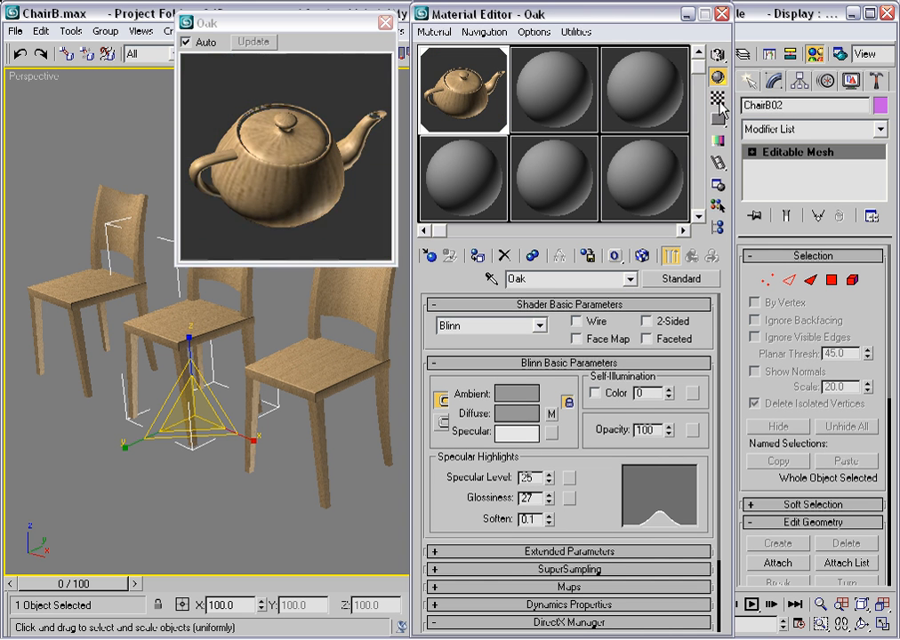